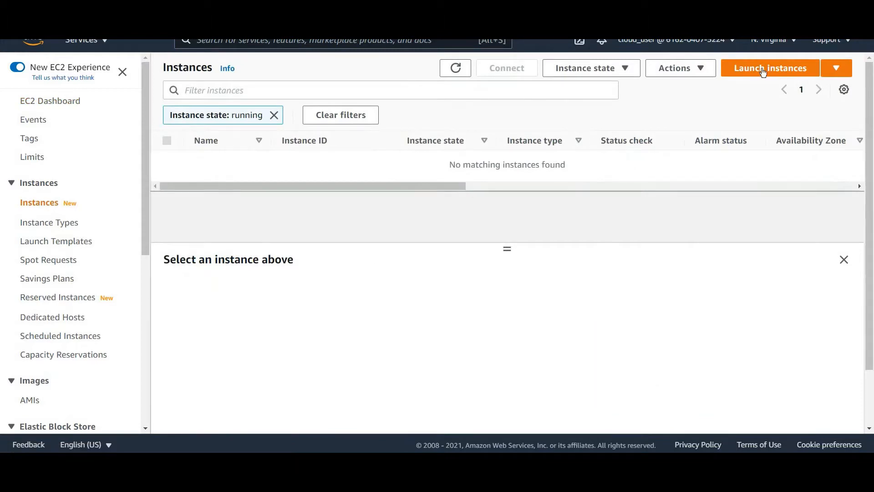
# Start launching an EC2 instance from the 64-bit (x86) Amazon Linux 2 AMI, keeping the default t2.micro instance type.
pyautogui.click(764, 73)
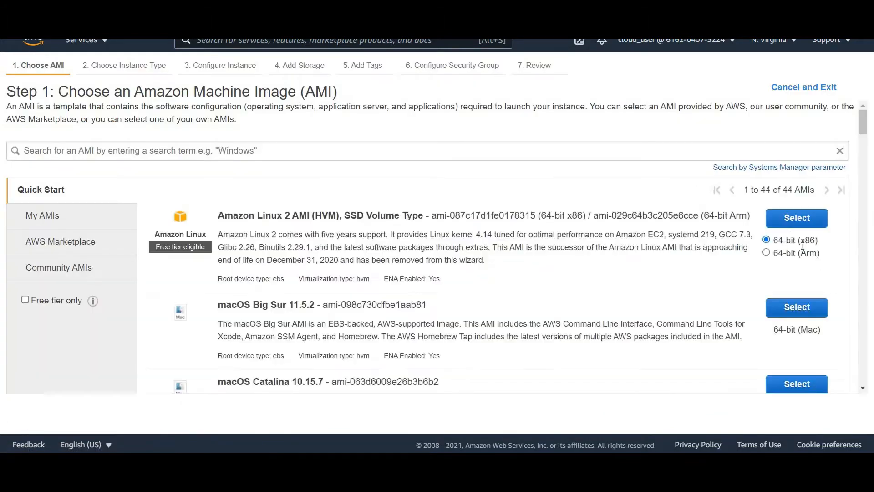
pyautogui.click(793, 219)
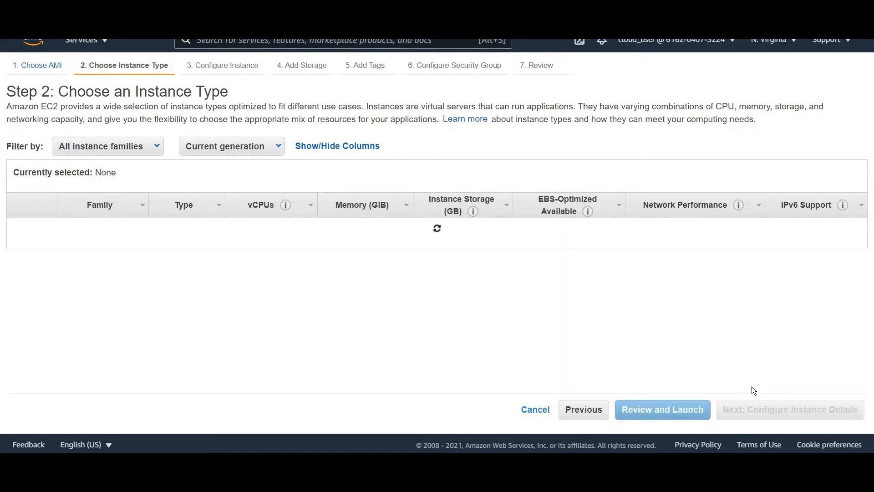
pyautogui.click(790, 410)
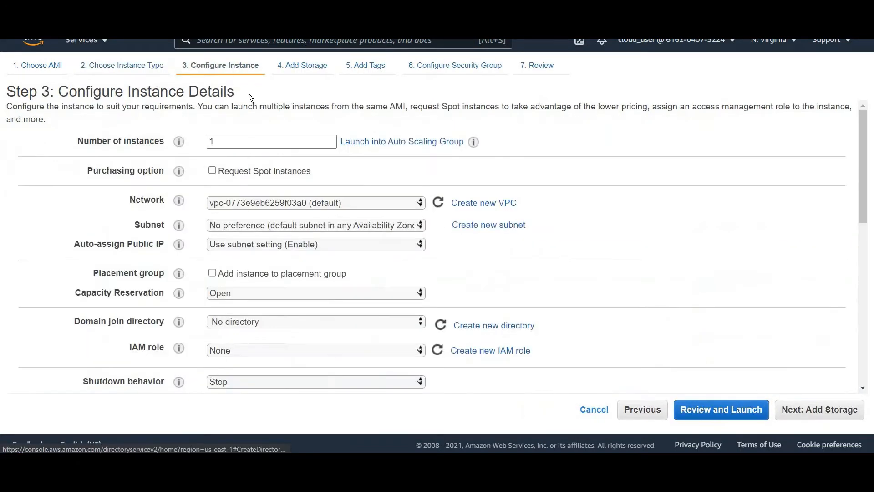
# Place the instance in the sakthivpc-VPC network and the sakthivpc-Private-A subnet in us-east-1a.
pyautogui.click(328, 204)
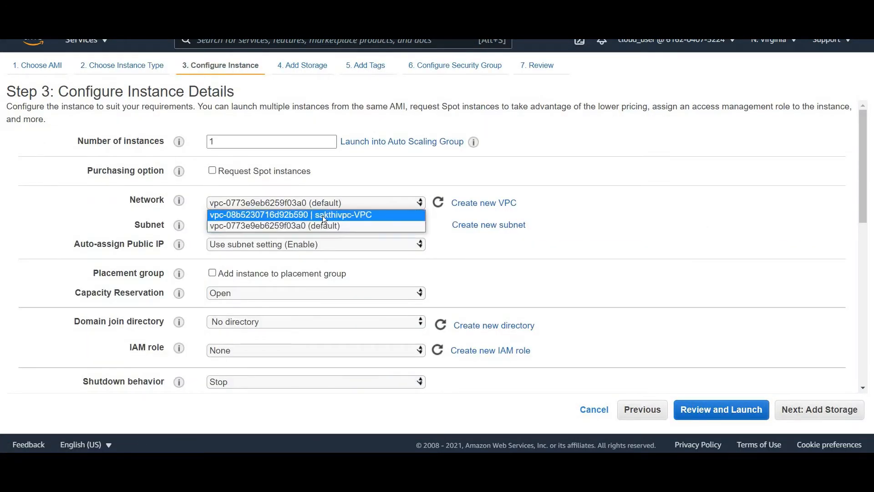
pyautogui.click(322, 215)
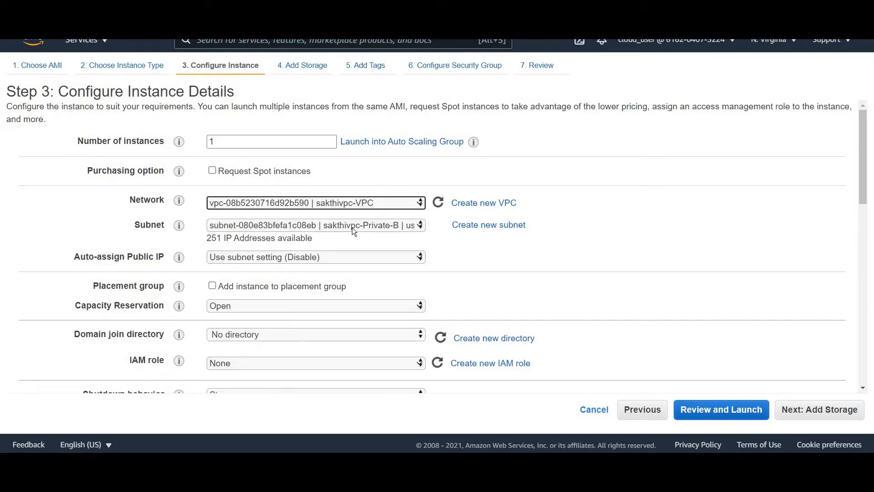
pyautogui.click(352, 225)
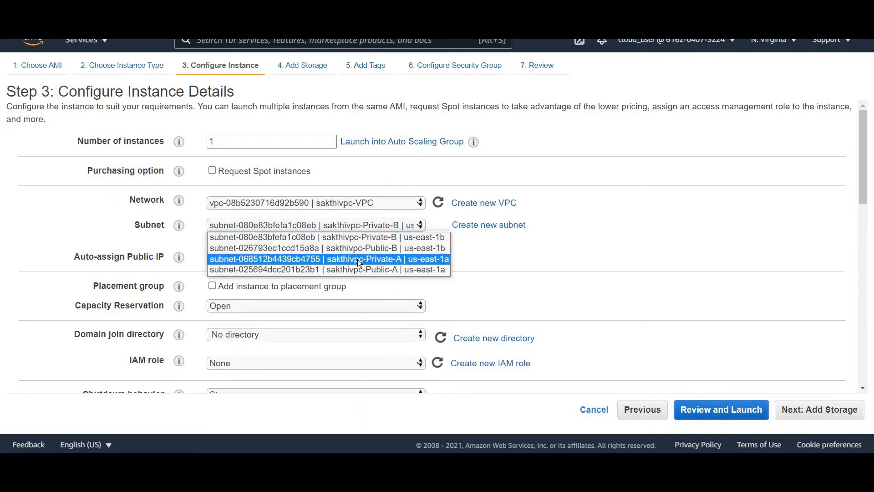
pyautogui.press('Return')
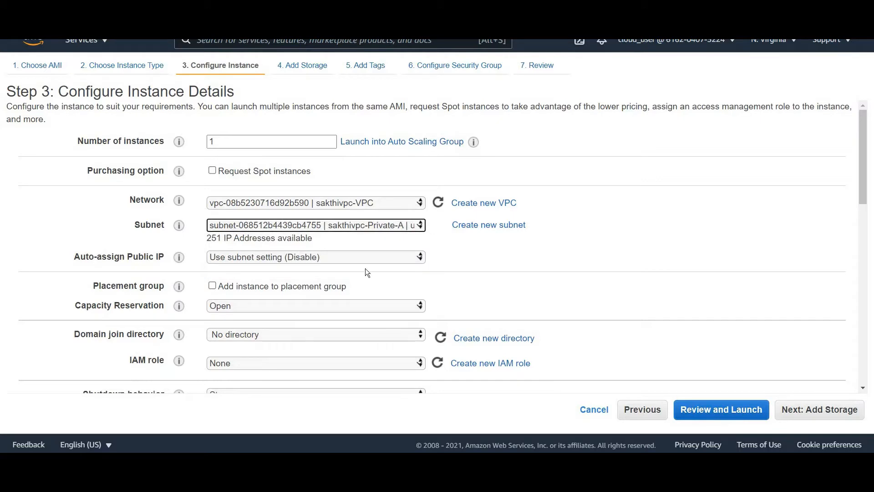
# Assign the SSM-EC2 IAM role to the instance and proceed to the storage settings.
pyautogui.scroll(-1, 223, 340)
pyautogui.click(280, 307)
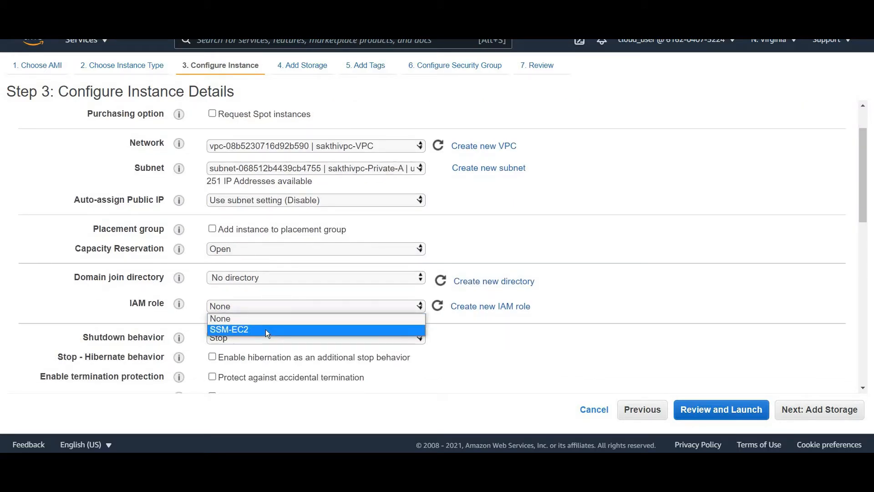
pyautogui.press('Return')
pyautogui.click(828, 416)
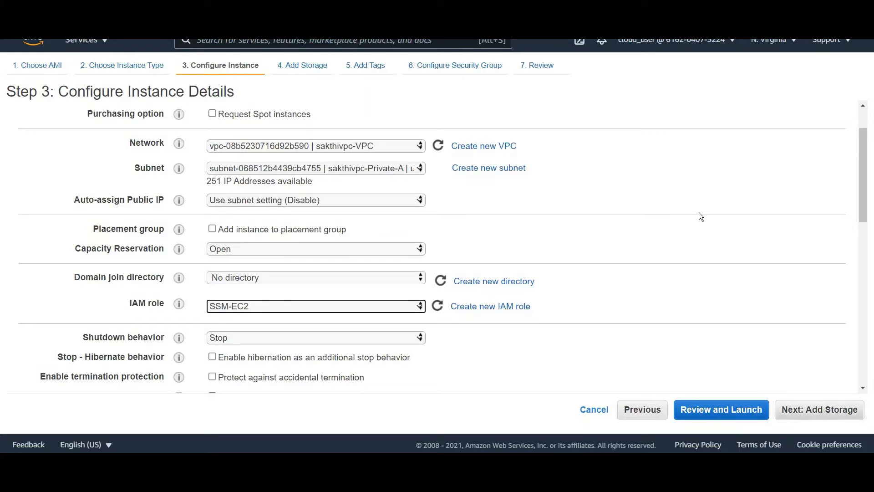
pyautogui.click(828, 411)
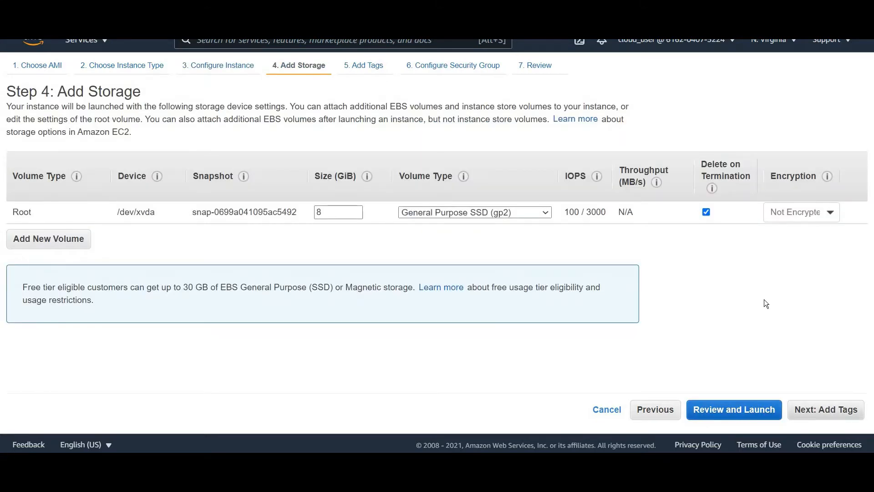
# Keep the default storage, assign the existing SSMPrivateSG security group, and proceed to the launch review.
pyautogui.click(793, 410)
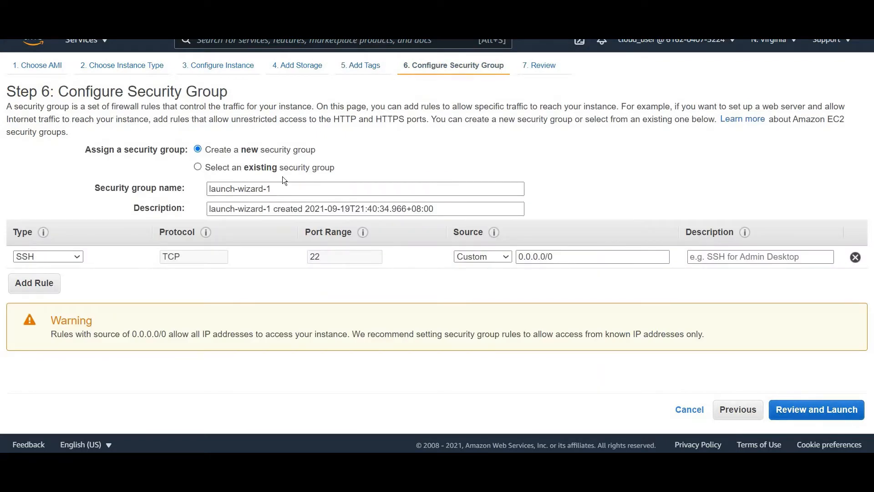
pyautogui.click(197, 167)
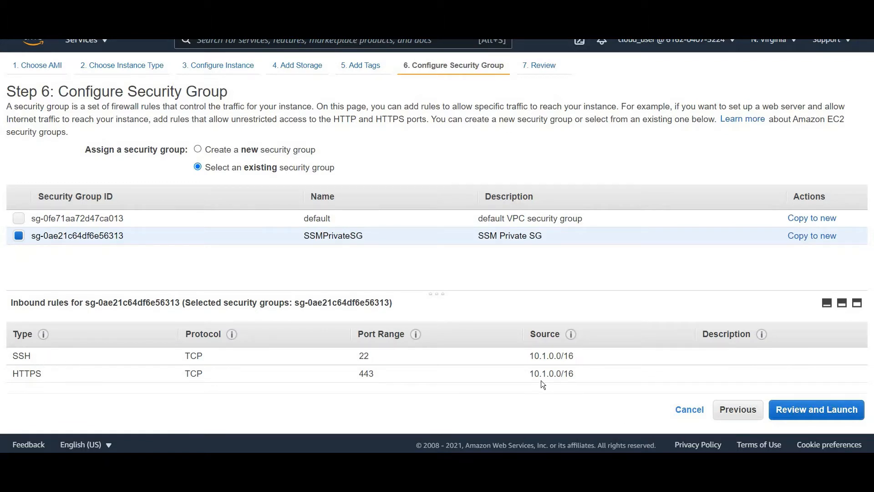
pyautogui.click(819, 415)
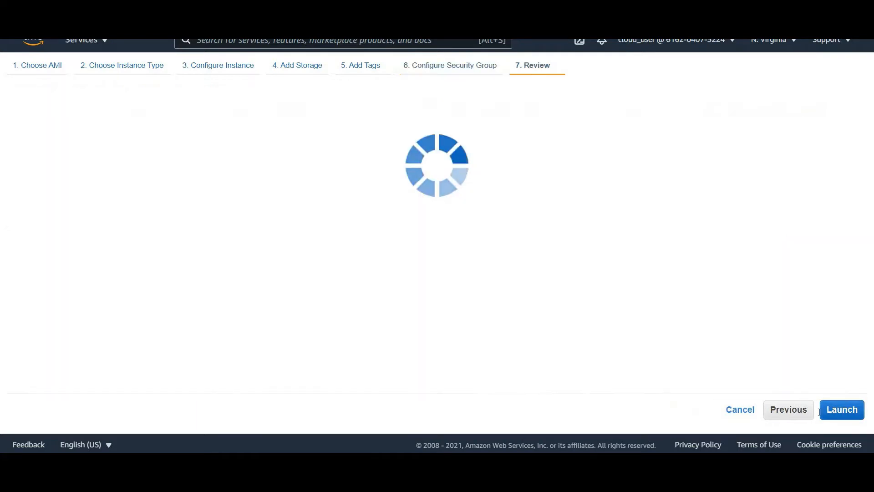
# Launch the instance without a key pair, accepting the acknowledgement, and view the instances list.
pyautogui.click(842, 410)
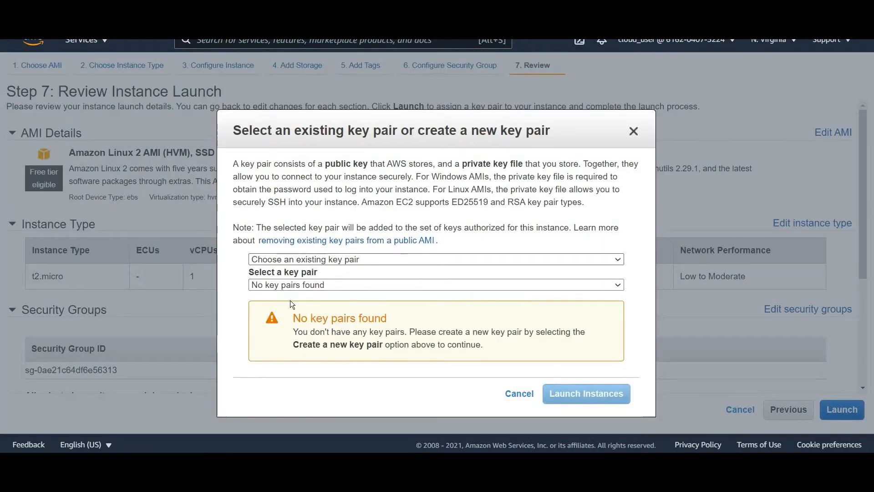
pyautogui.click(292, 259)
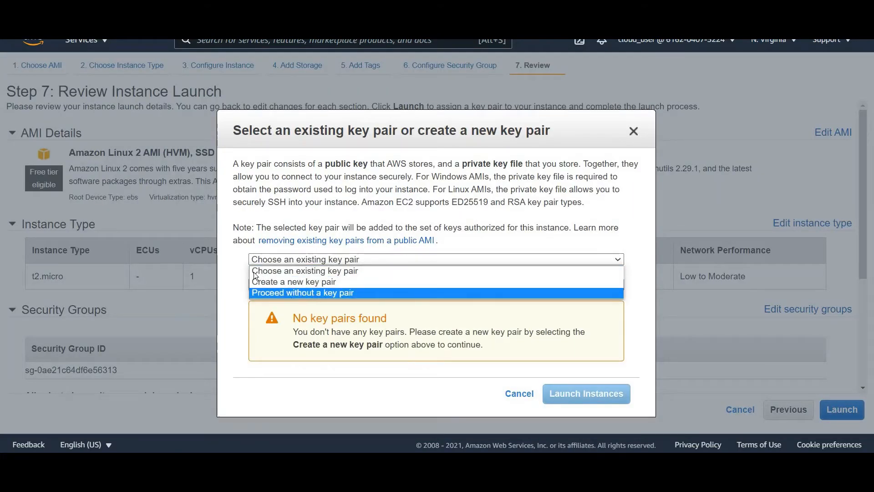
pyautogui.press('Return')
pyautogui.press('Tab')
pyautogui.press('space')
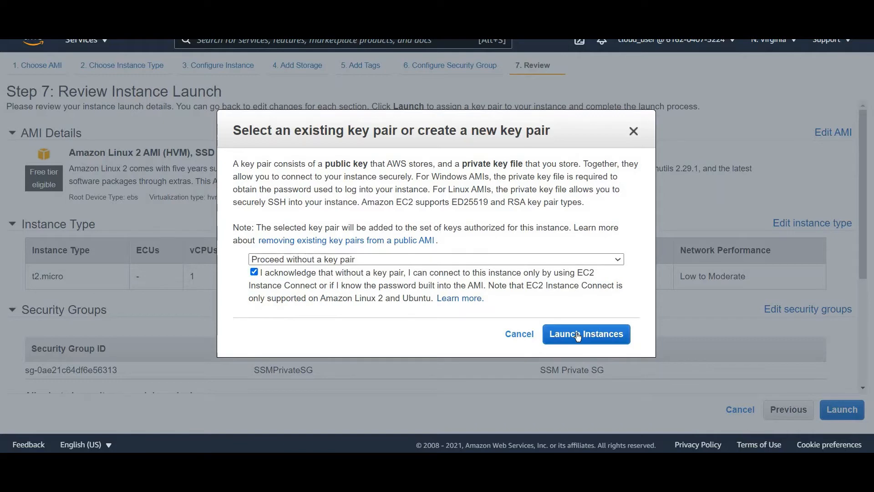
pyautogui.click(618, 337)
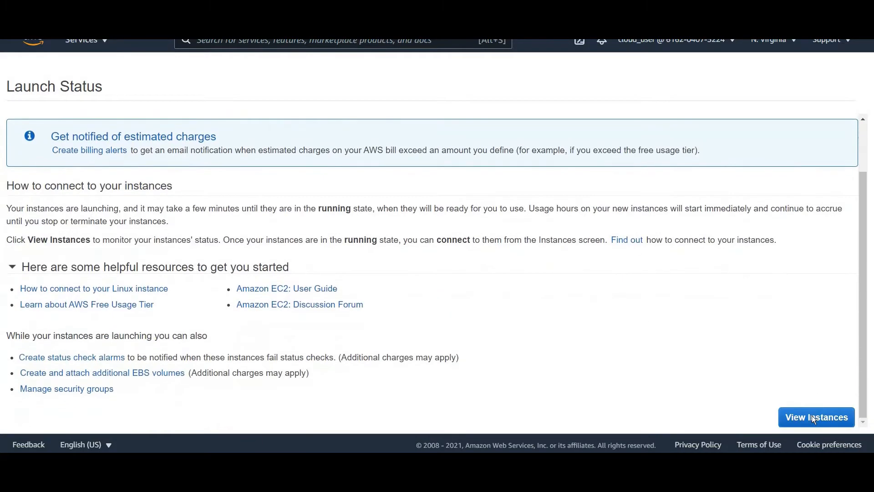
pyautogui.click(814, 415)
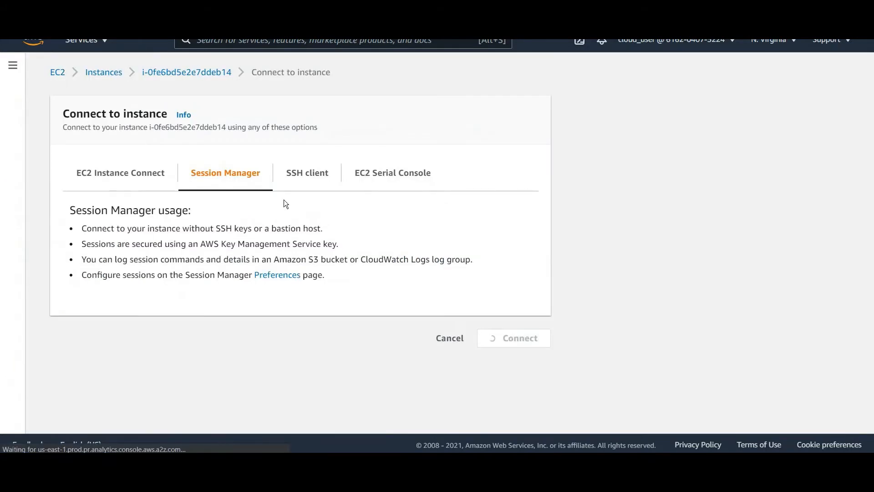
# Start creating a VPC endpoint and select the AWS service com.amazonaws.us-east-1.ssm by filtering for "ssm".
pyautogui.scroll(-2, 510, 312)
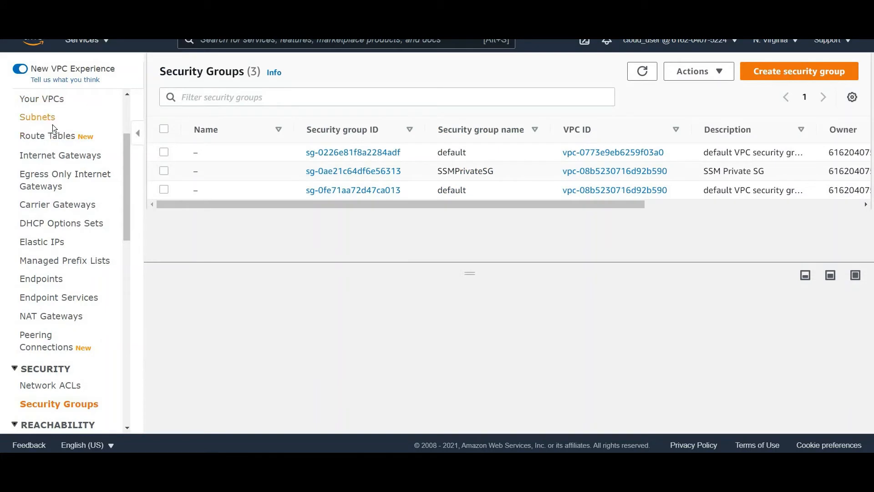
pyautogui.click(48, 282)
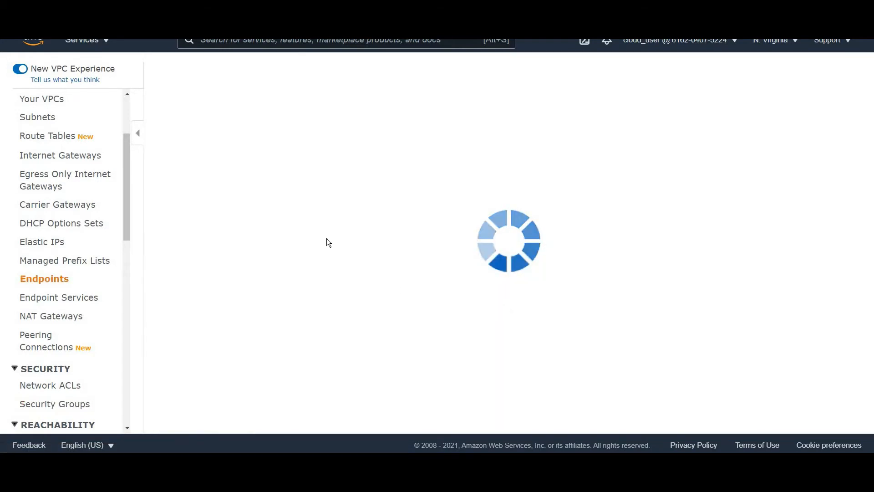
pyautogui.click(169, 67)
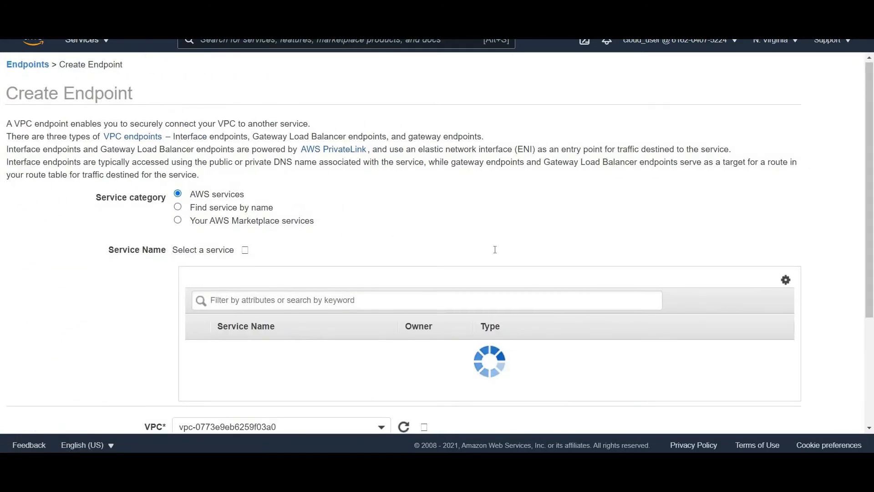
pyautogui.scroll(-1, 328, 262)
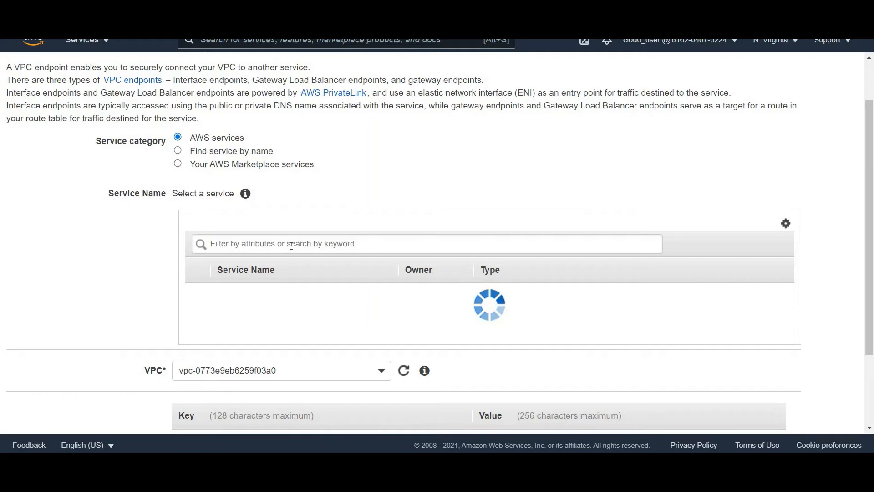
pyautogui.click(291, 244)
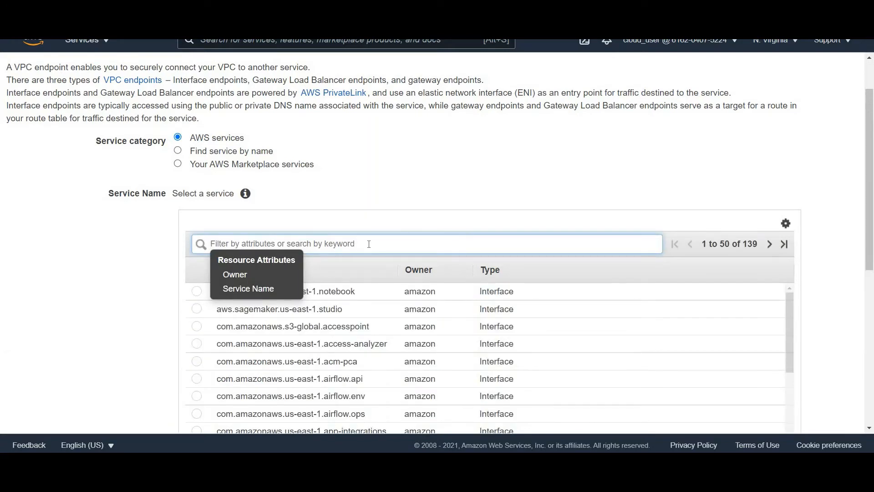
pyautogui.write('ssm')
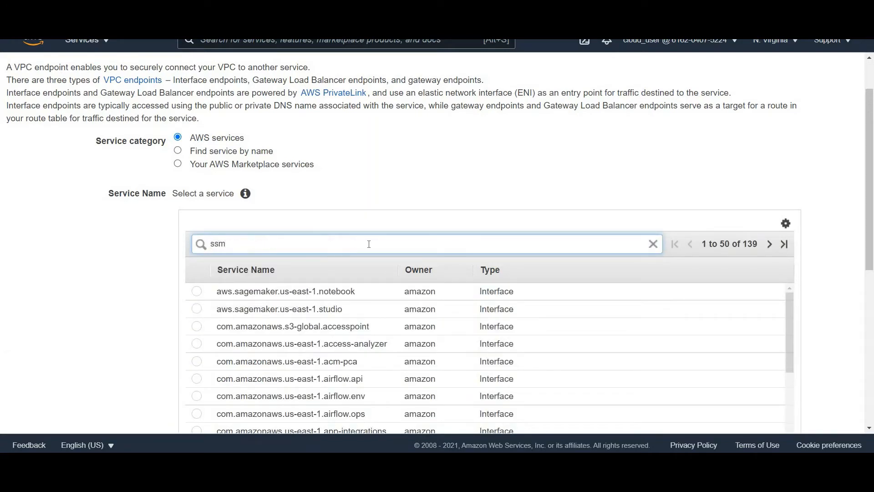
pyautogui.press('Return')
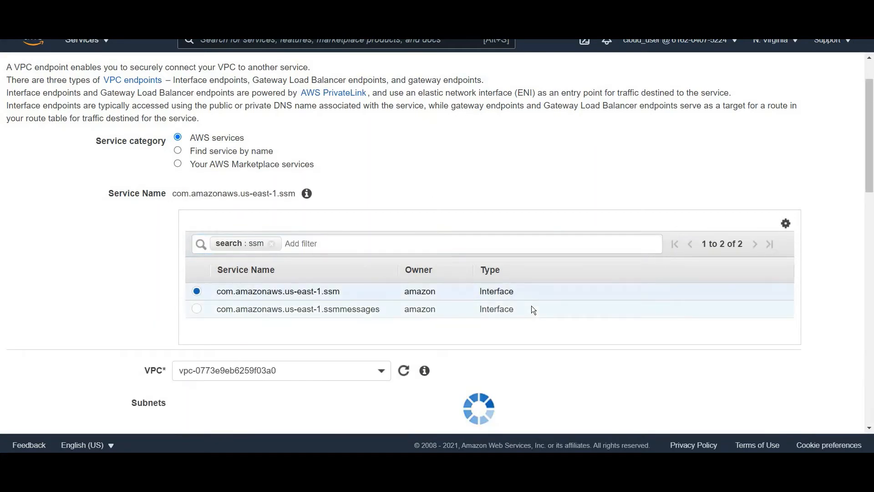
# Set the endpoint's VPC to sakthivpc-VPC (10.1.0.0/16).
pyautogui.scroll(-3, 531, 310)
pyautogui.scroll(-1, 381, 199)
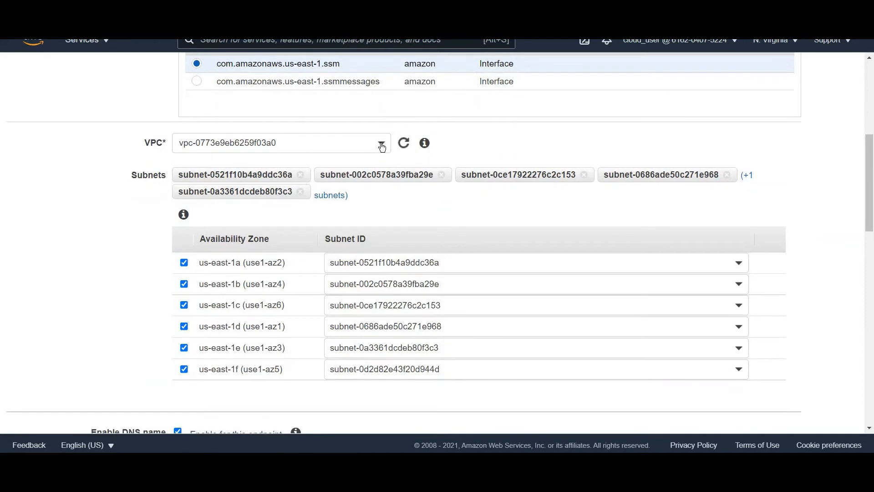
pyautogui.click(381, 144)
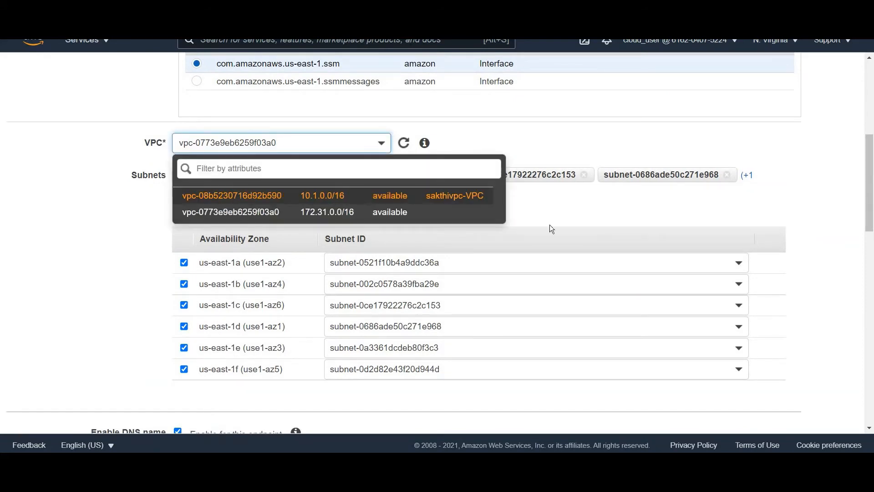
pyautogui.press('Return')
# Replace the endpoint's default security group with SSMPrivateSG and create the endpoint with the Full Access policy.
pyautogui.scroll(-1, 526, 182)
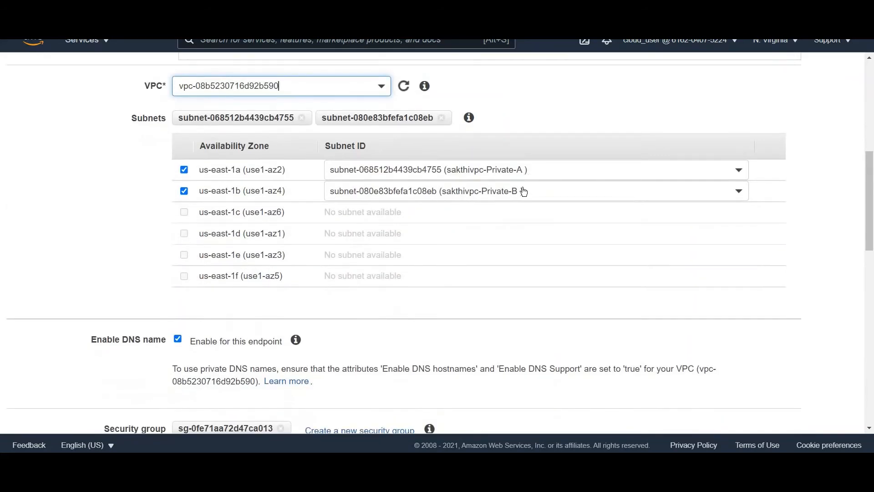
pyautogui.scroll(-1, 686, 294)
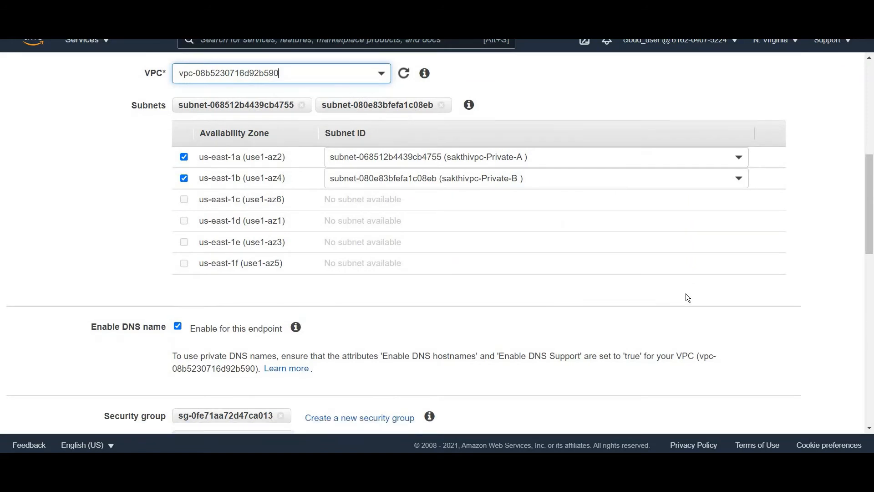
pyautogui.scroll(-6, 686, 293)
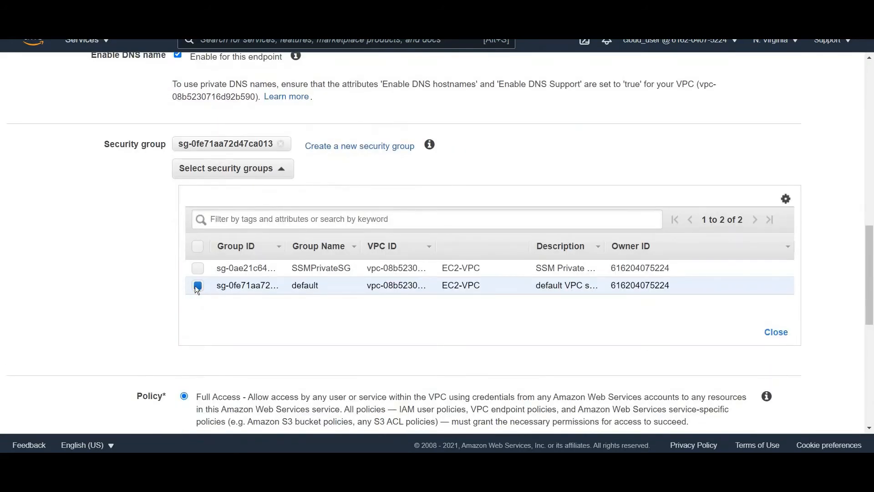
pyautogui.click(198, 267)
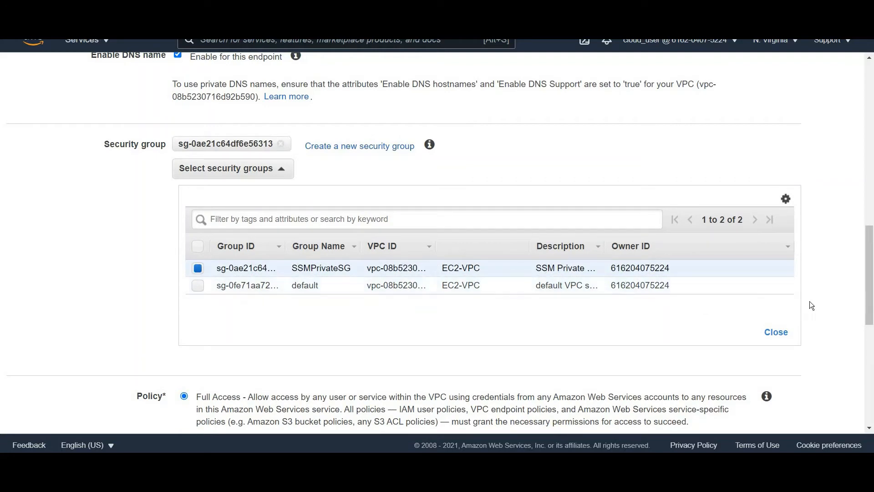
pyautogui.scroll(-5, 706, 318)
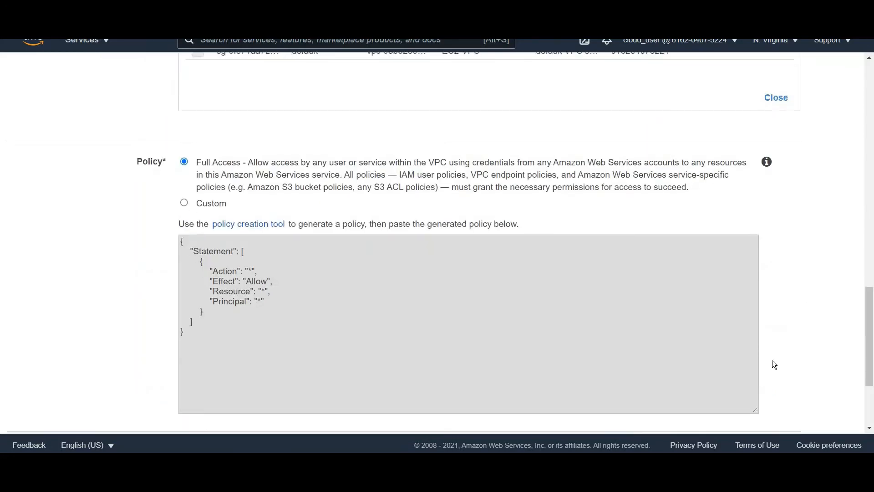
pyautogui.scroll(-3, 773, 363)
pyautogui.click(767, 422)
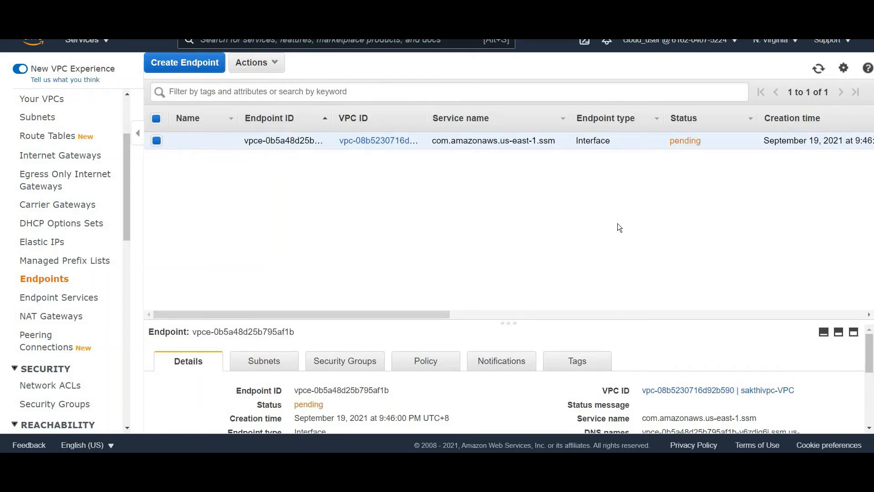
# Start creating another VPC endpoint and select the AWS service com.amazonaws.us-east-1.ssmmessages by filtering for "ssm".
pyautogui.click(183, 63)
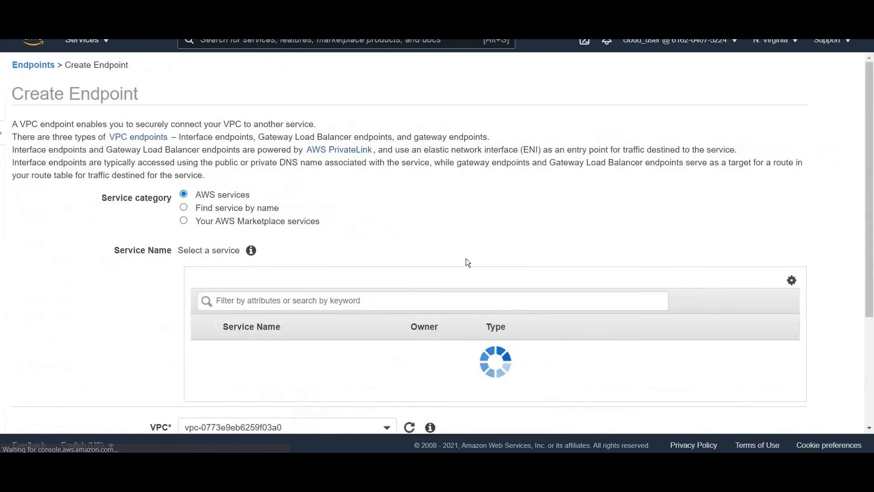
pyautogui.click(252, 302)
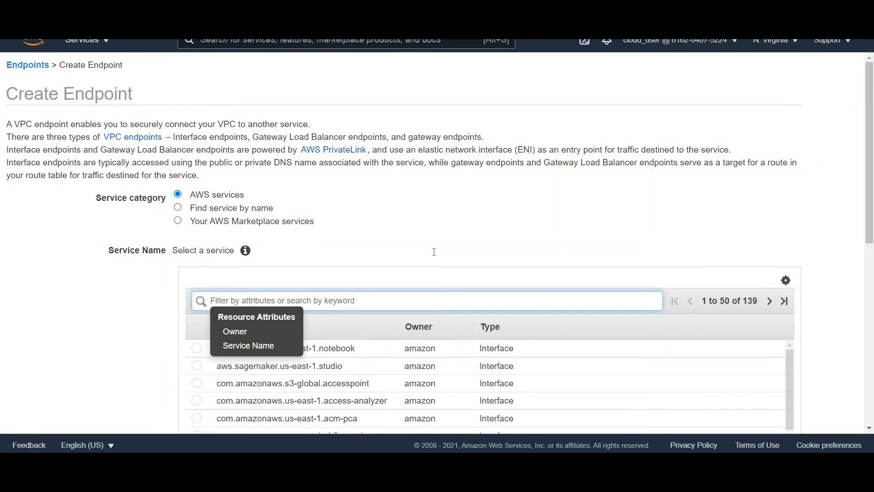
pyautogui.scroll(-3, 433, 252)
pyautogui.write('ssm')
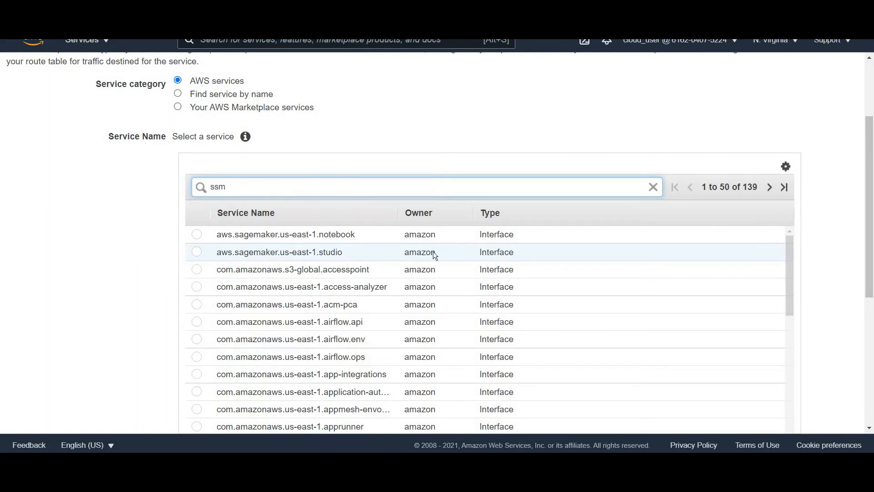
pyautogui.press('Return')
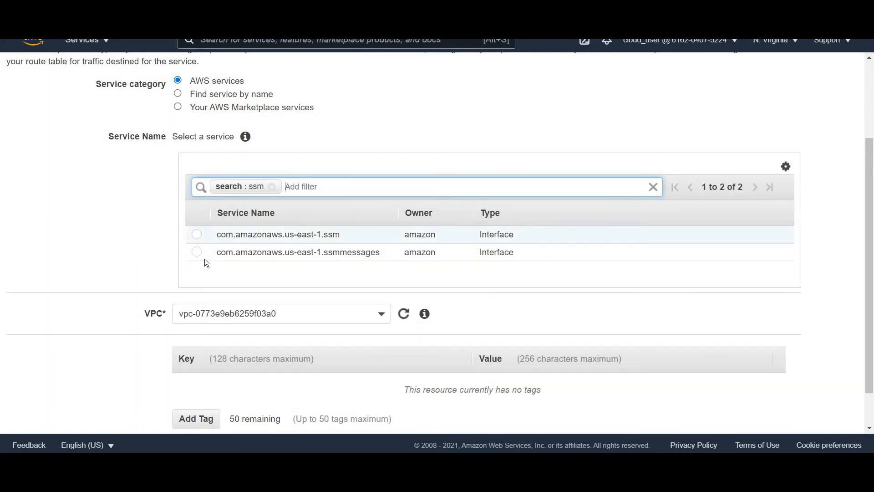
pyautogui.click(197, 252)
# Set the ssmmessages endpoint's VPC to sakthivpc-VPC (10.1.0.0/16), keeping the Private-A and Private-B subnets.
pyautogui.scroll(-3, 367, 164)
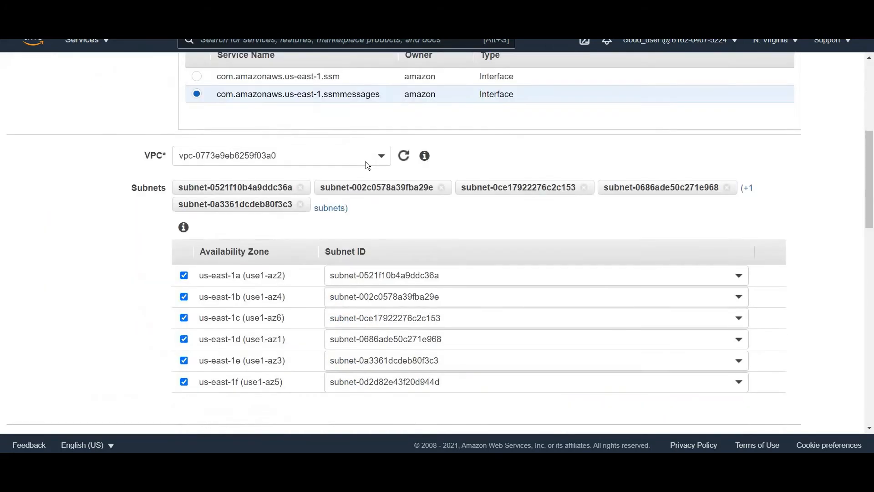
pyautogui.scroll(-1, 365, 162)
pyautogui.click(310, 144)
pyautogui.click(318, 198)
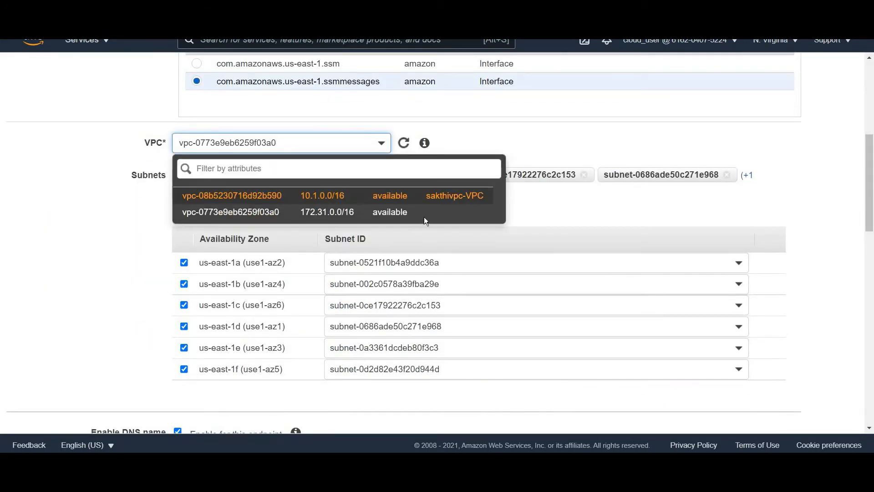
pyautogui.scroll(-2, 511, 234)
pyautogui.scroll(2, 506, 221)
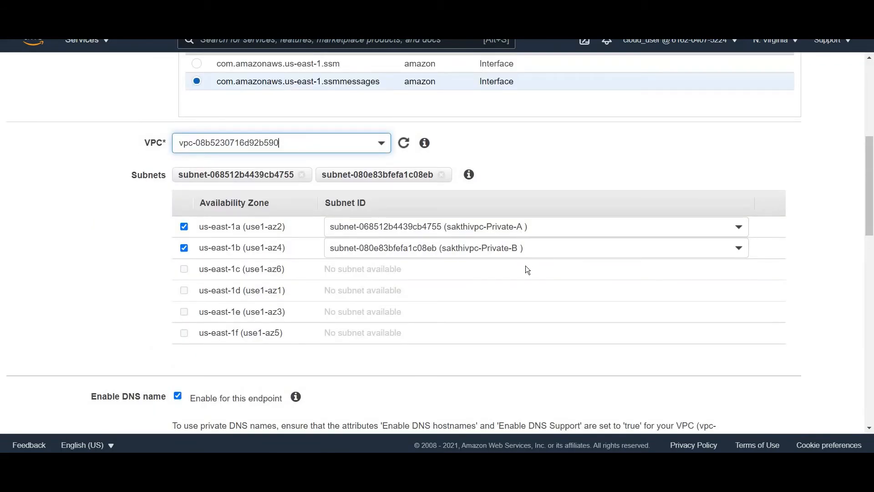
# Replace the ssmmessages endpoint's default security group with SSMPrivateSG and create the endpoint with the Full Access policy.
pyautogui.scroll(-3, 525, 268)
pyautogui.scroll(-3, 263, 283)
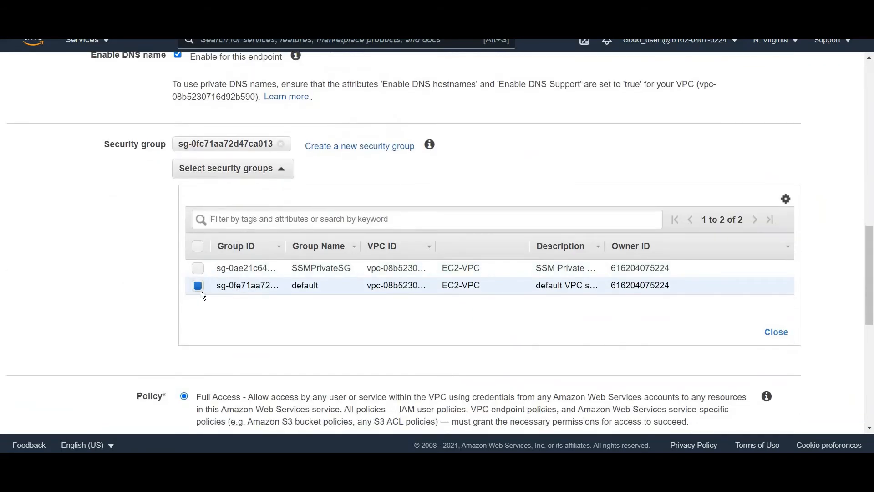
pyautogui.click(197, 268)
pyautogui.click(606, 284)
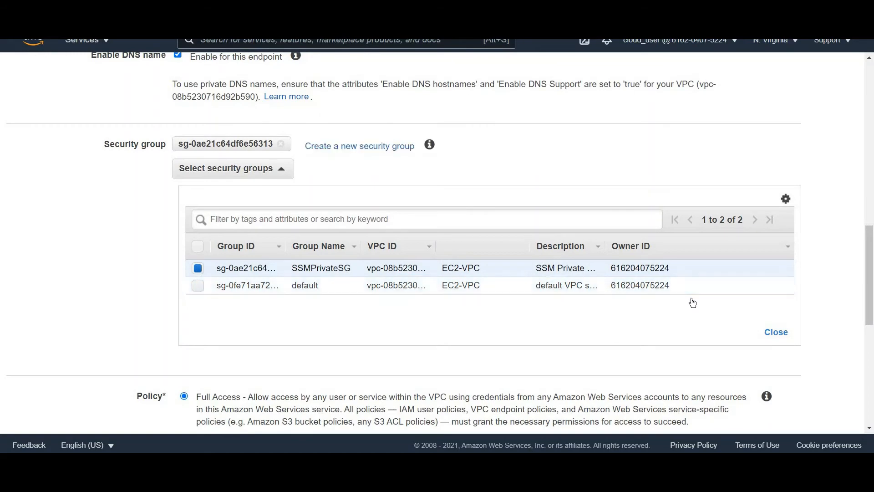
pyautogui.scroll(-3, 710, 328)
pyautogui.scroll(-4, 723, 368)
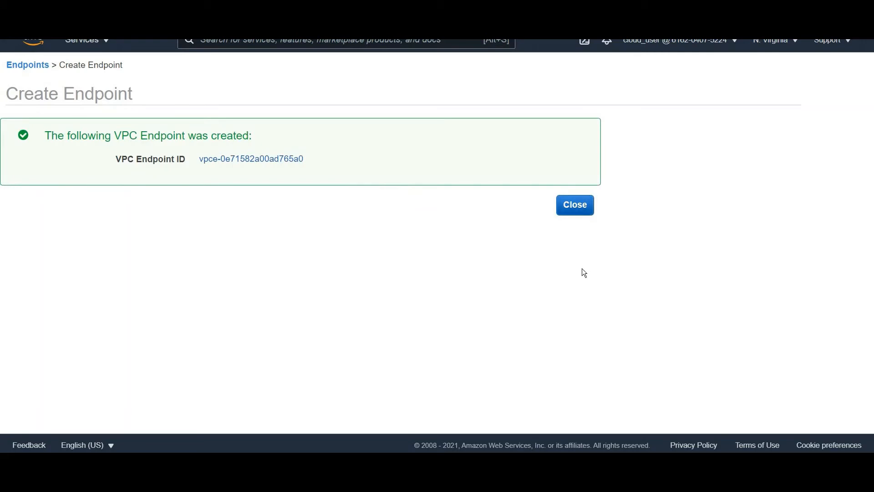
pyautogui.click(575, 205)
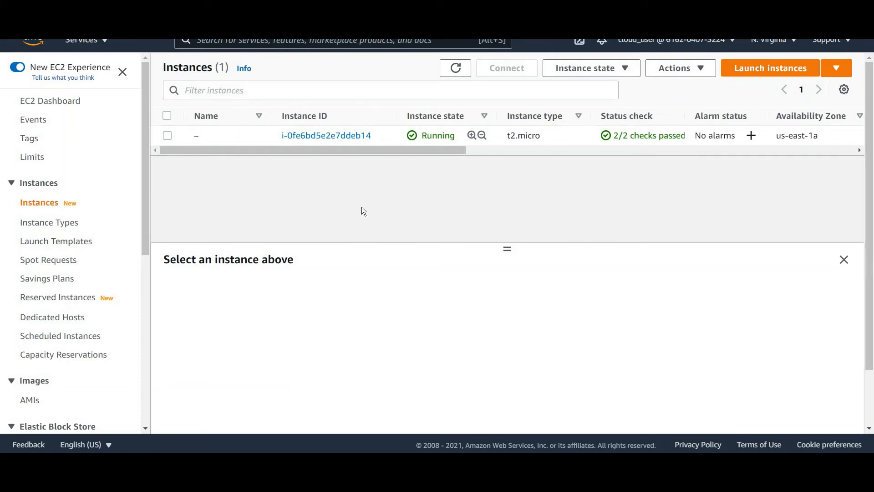
# Reboot the private t2.micro instance from the EC2 instances list and refresh the list.
pyautogui.click(169, 136)
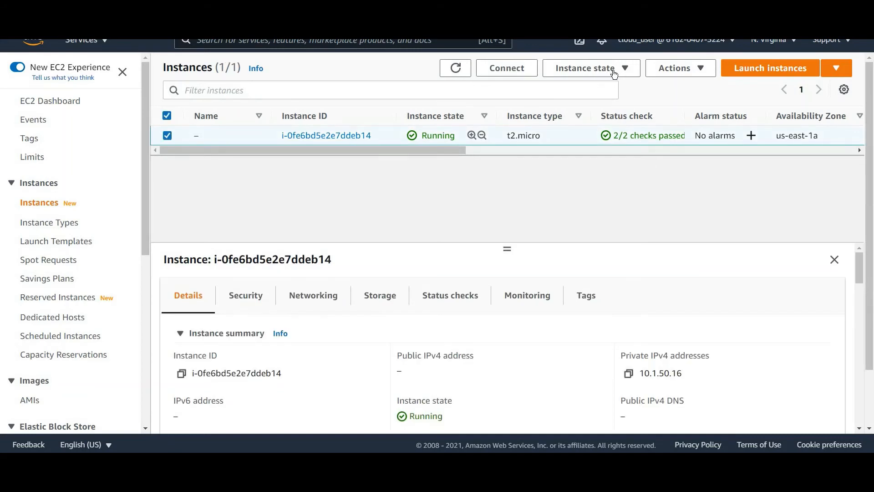
pyautogui.click(587, 67)
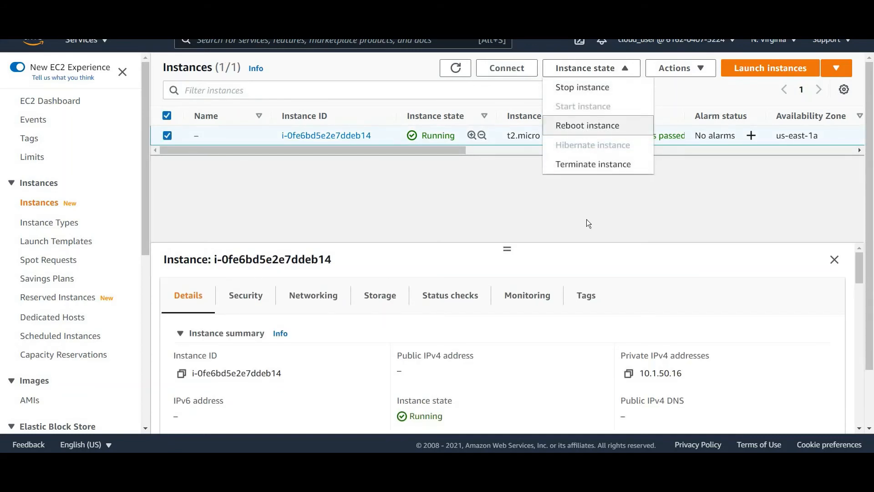
pyautogui.click(586, 125)
pyautogui.click(658, 313)
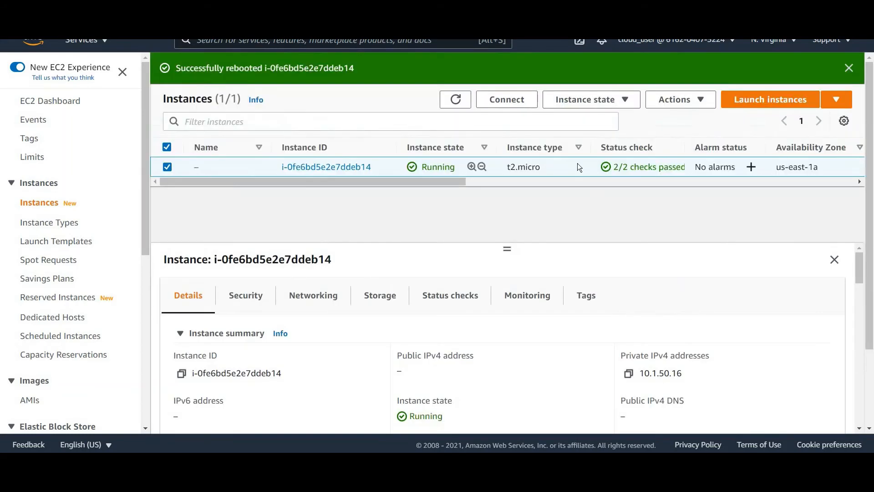
pyautogui.click(457, 100)
pyautogui.click(455, 68)
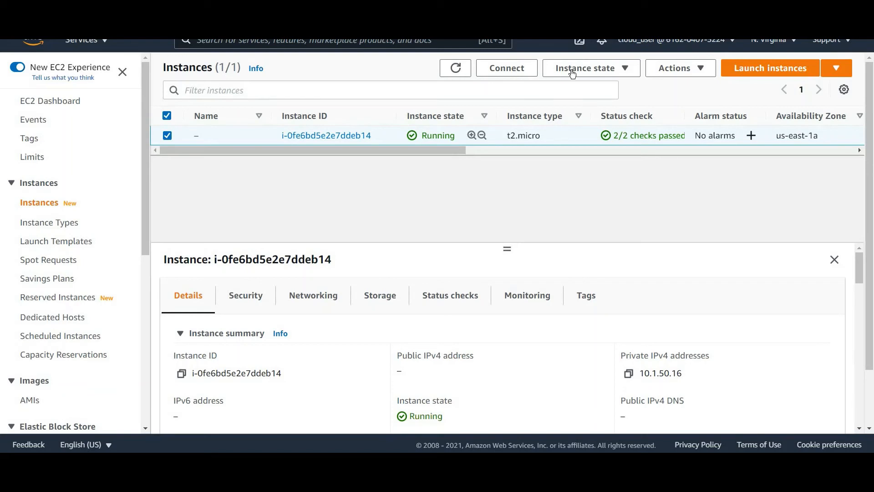
# Connect to the rebooted instance with Session Manager.
pyautogui.click(506, 68)
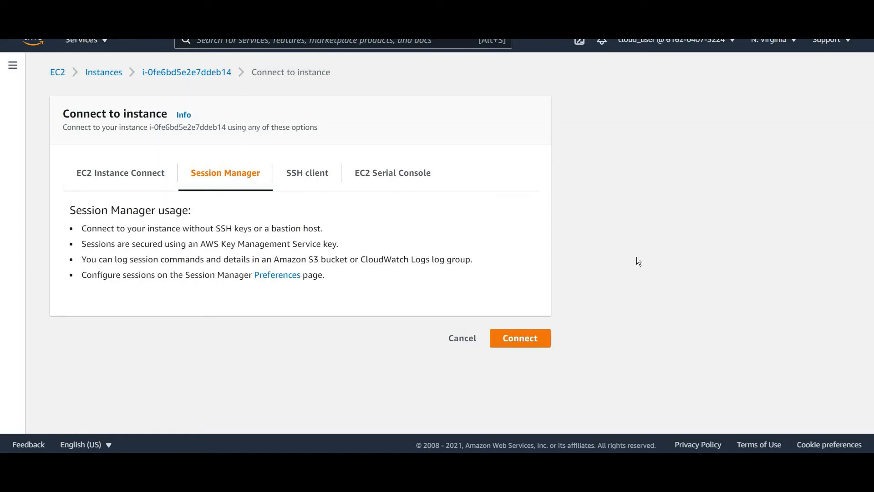
pyautogui.click(531, 342)
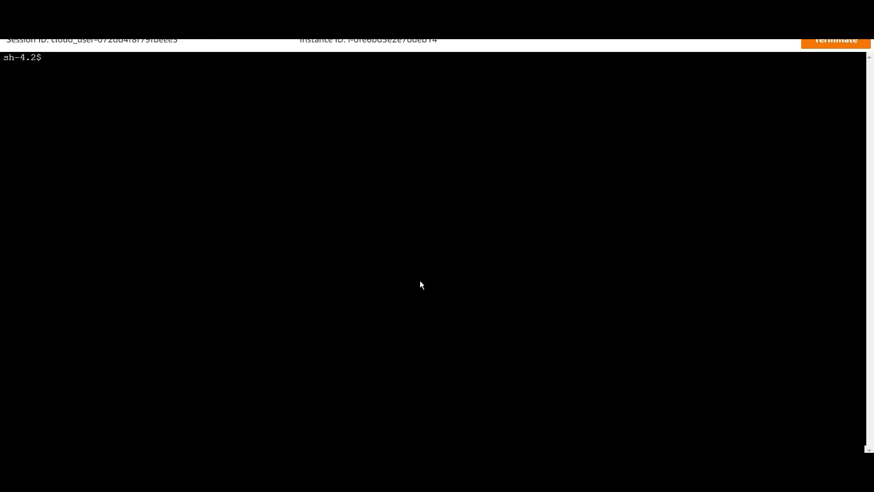
# Start a bash shell in the session and print the system information with uname -a.
pyautogui.write('bash')
pyautogui.press('Return')
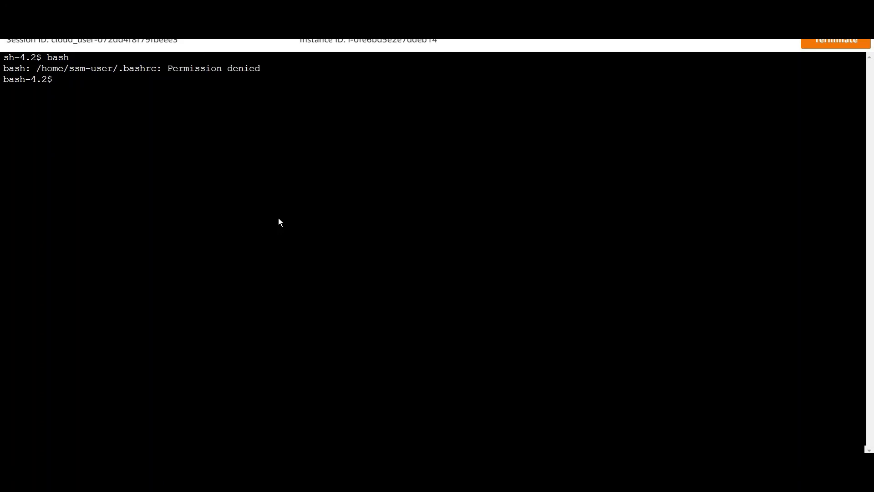
pyautogui.write('uname -a')
pyautogui.press('Return')
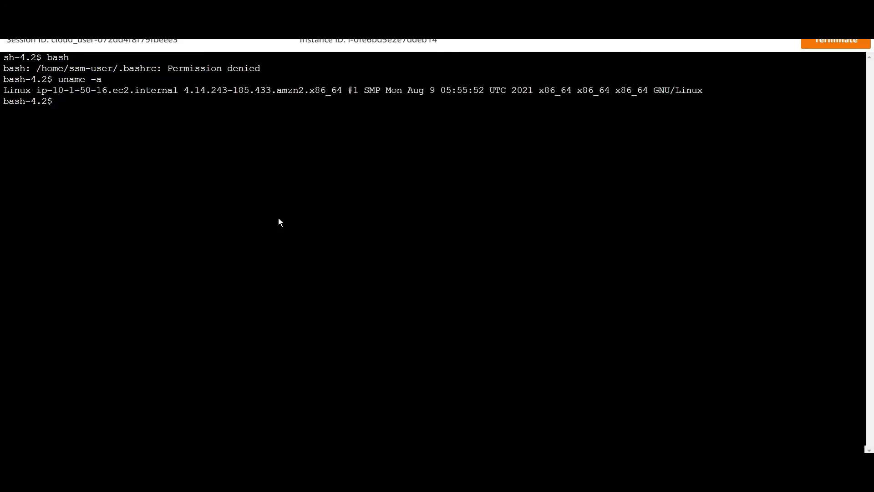